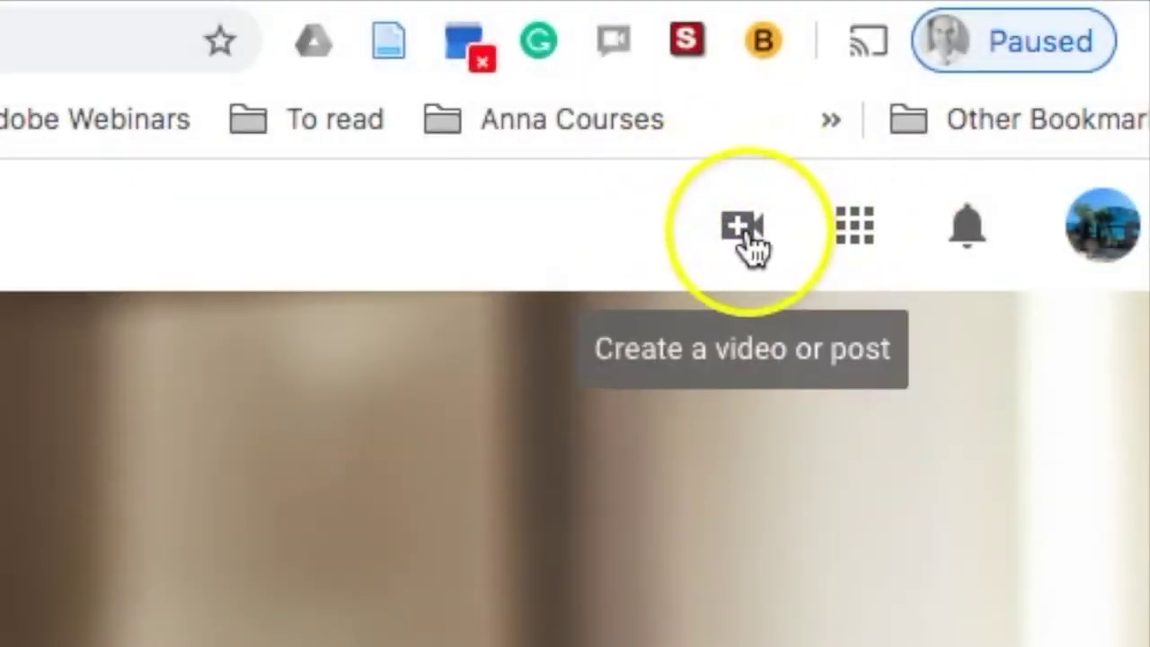
# Start a video upload from the Create menu and bring up the file browser to choose a video
pyautogui.click(746, 241)
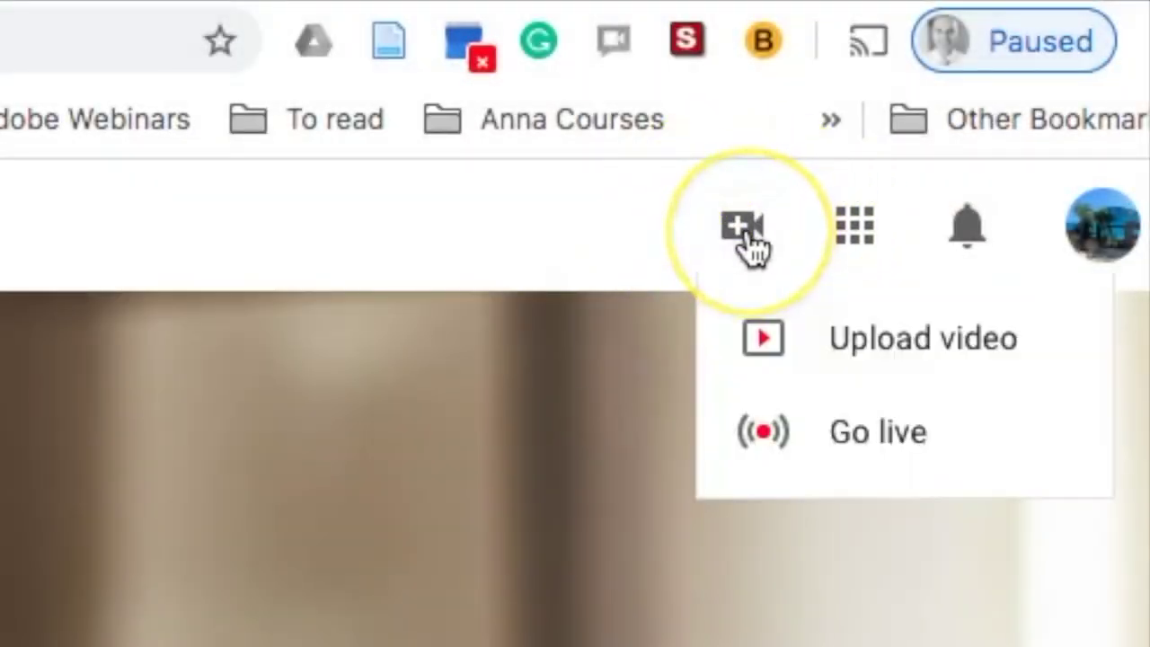
pyautogui.click(973, 355)
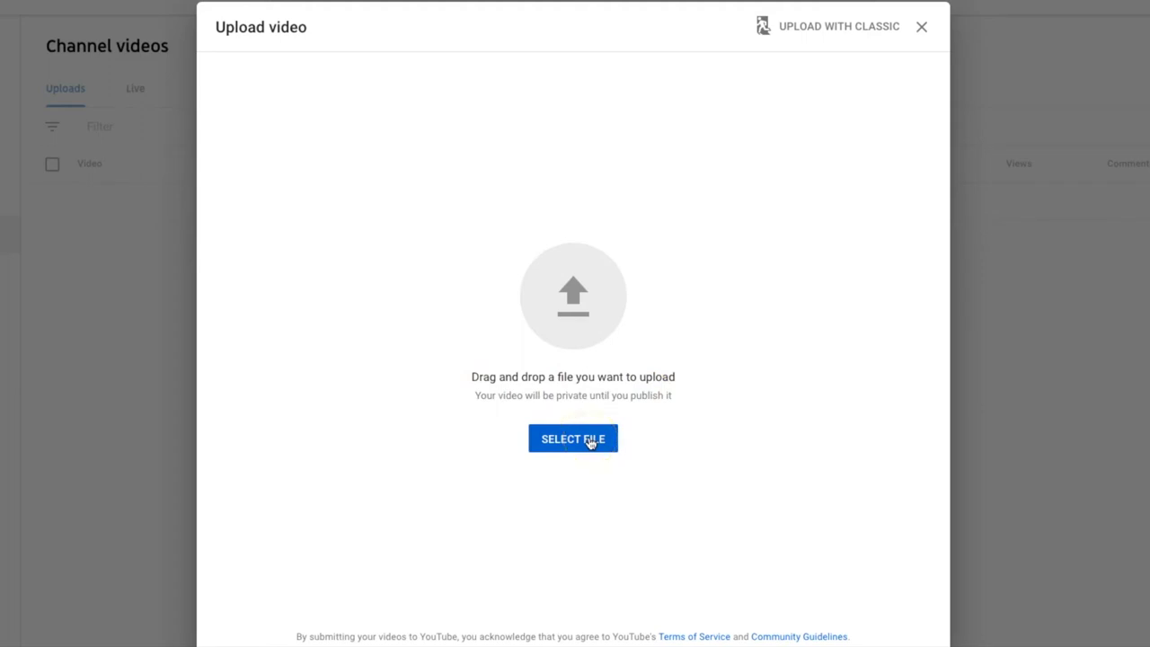
pyautogui.click(592, 442)
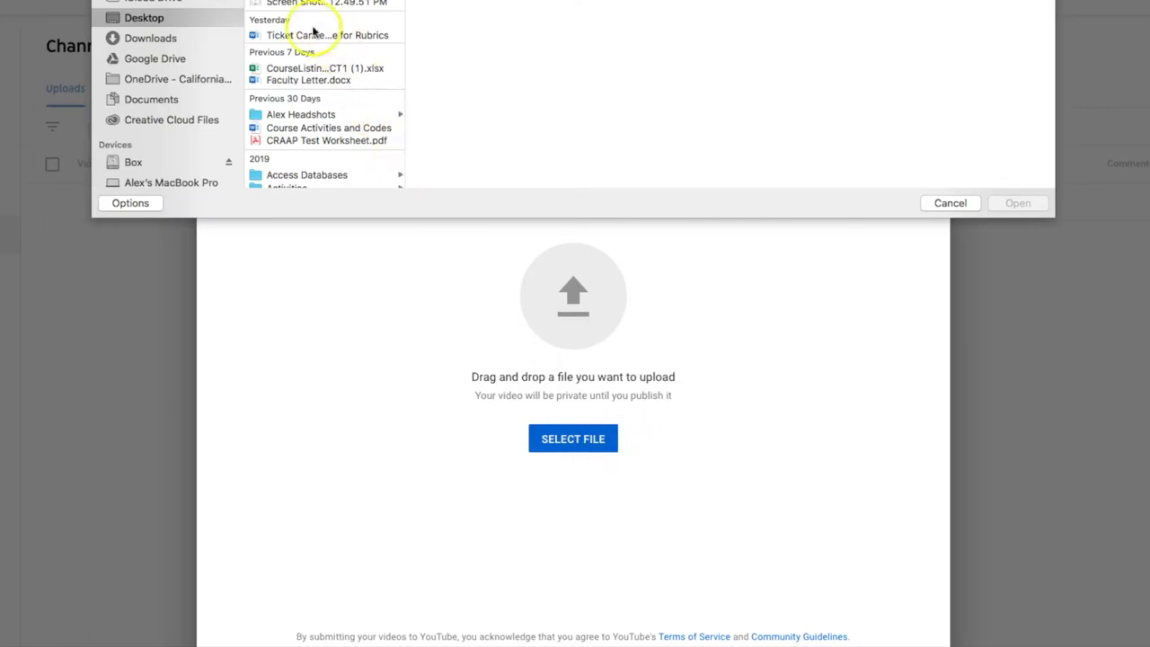
# Upload 'How to upload your profile photo.mp4' from the Desktop
pyautogui.scroll(-1, 310, 31)
pyautogui.scroll(-3, 306, 30)
pyautogui.scroll(-2, 299, 28)
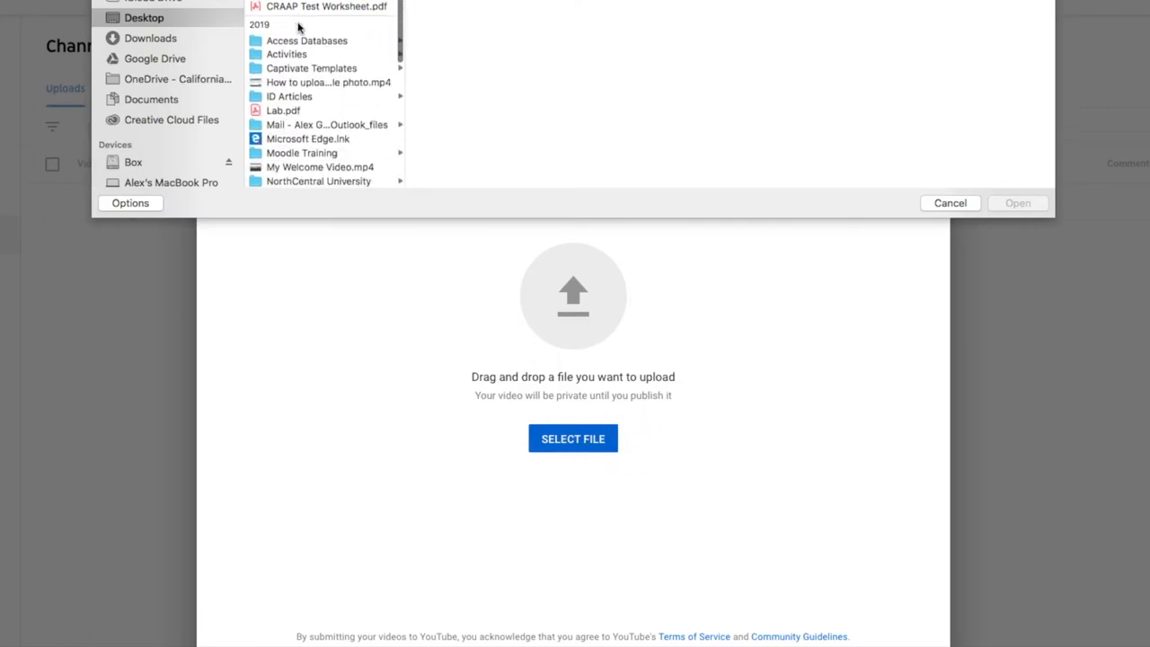
pyautogui.scroll(-3, 300, 28)
pyautogui.scroll(-3, 297, 18)
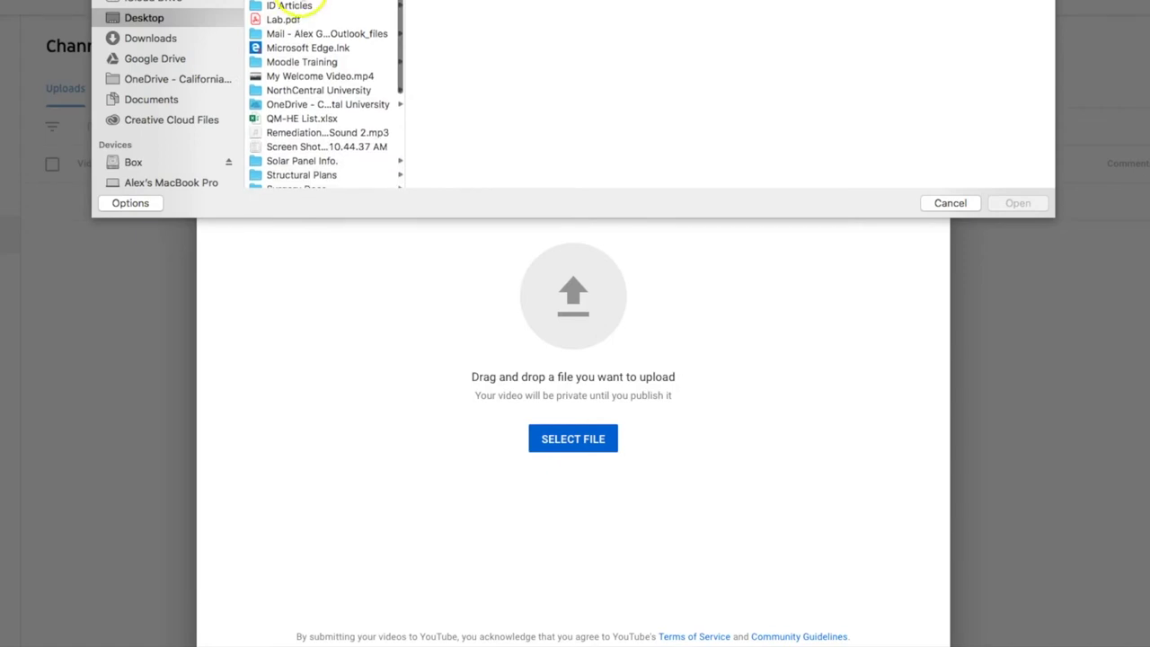
pyautogui.click(299, 3)
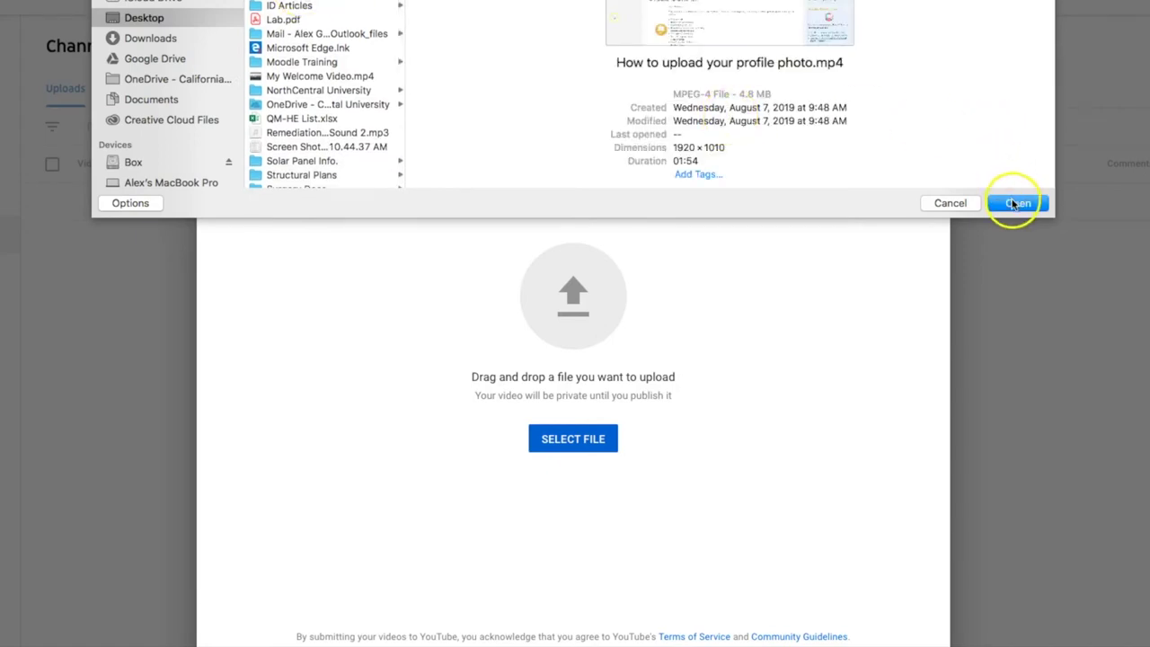
pyautogui.click(1014, 204)
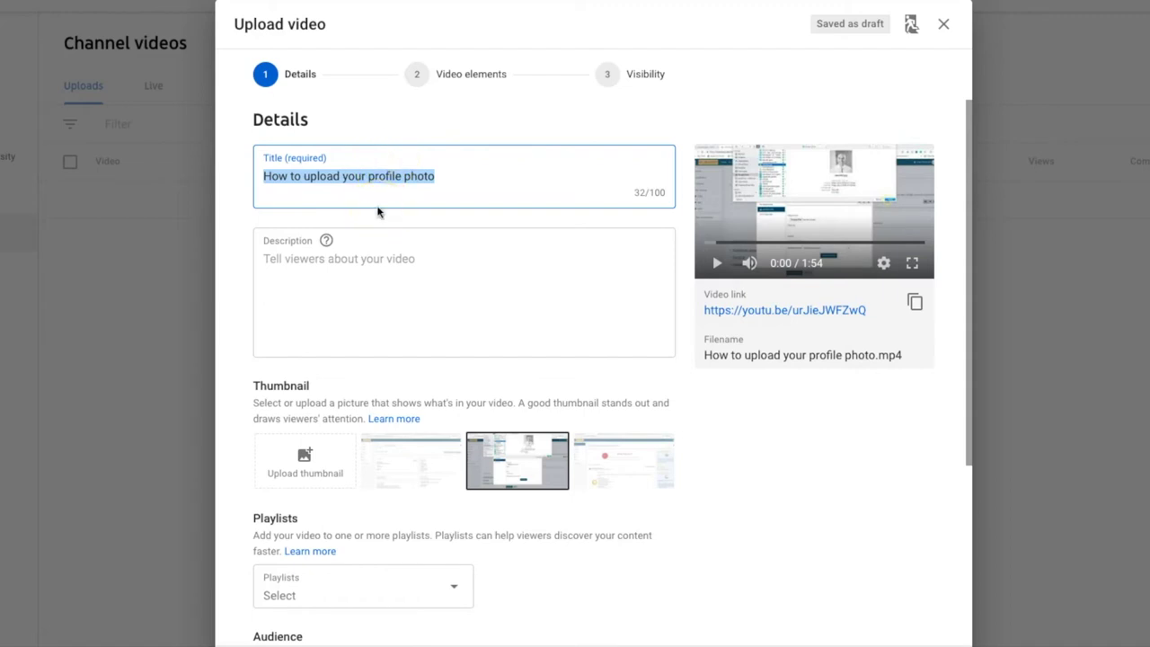
# Retitle the draft 'Welcome Video' and use the second auto-generated frame as its thumbnail
pyautogui.tripleClick(448, 180)
pyautogui.write('Welcome Video')
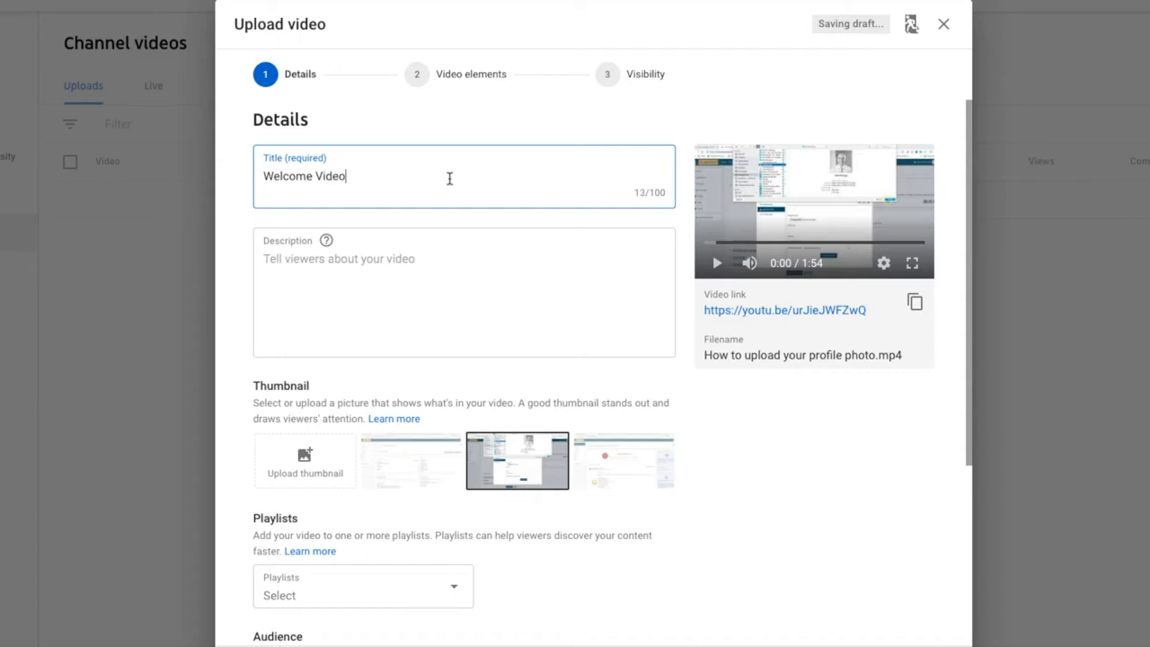
pyautogui.click(390, 286)
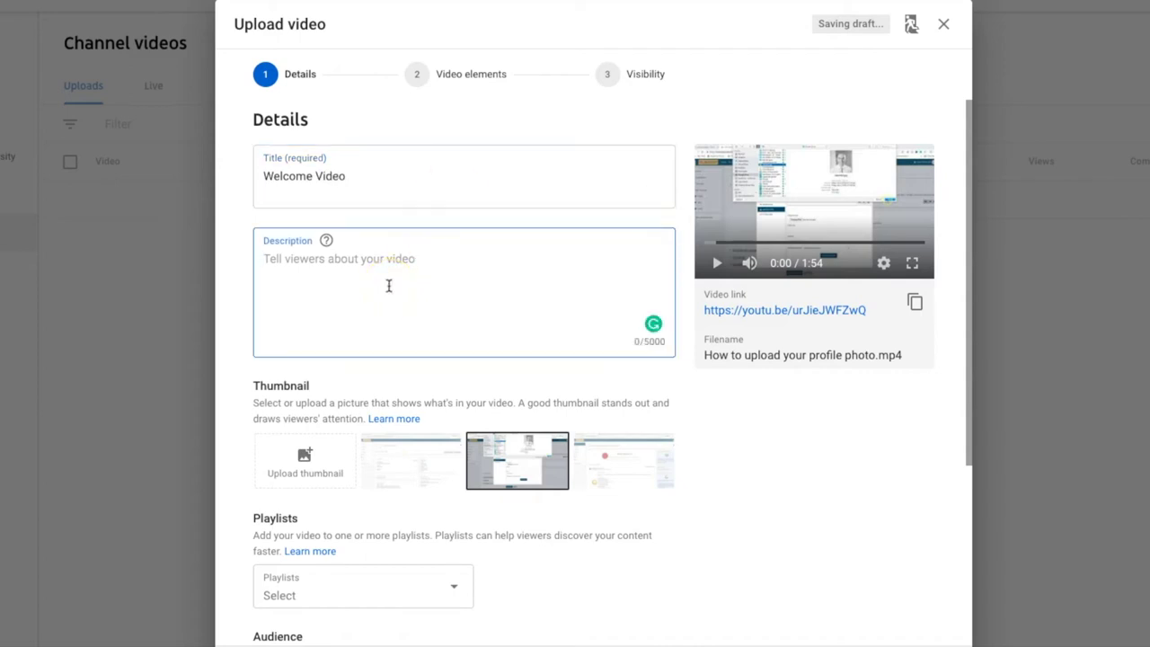
pyautogui.scroll(-1, 390, 286)
pyautogui.scroll(-2, 387, 288)
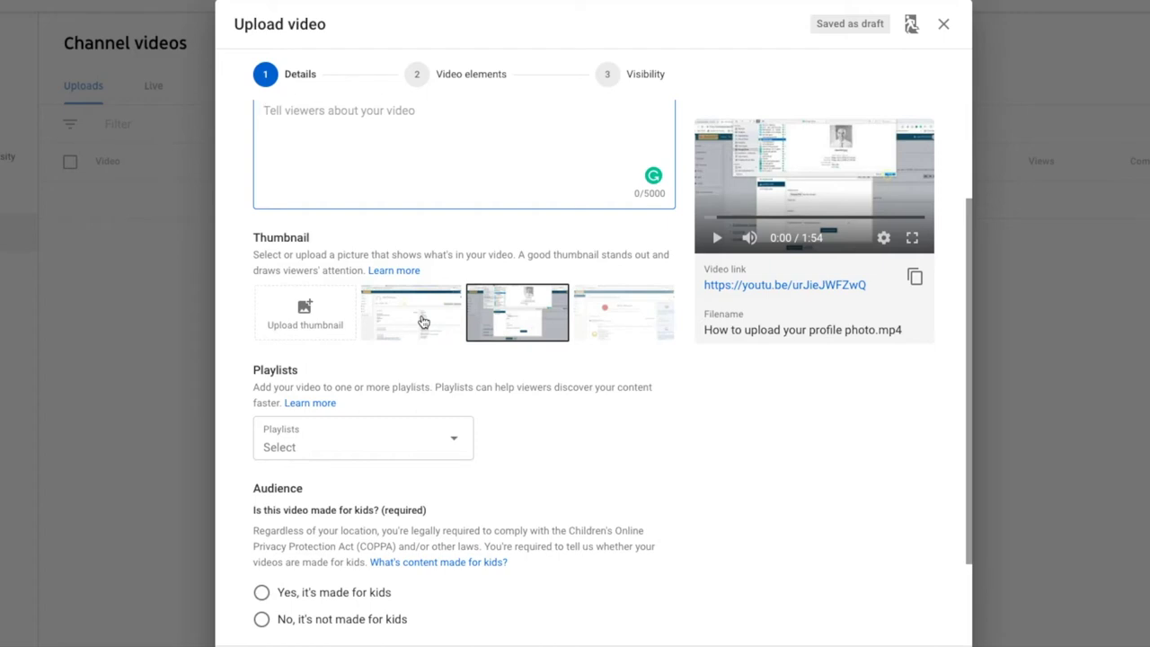
pyautogui.click(423, 322)
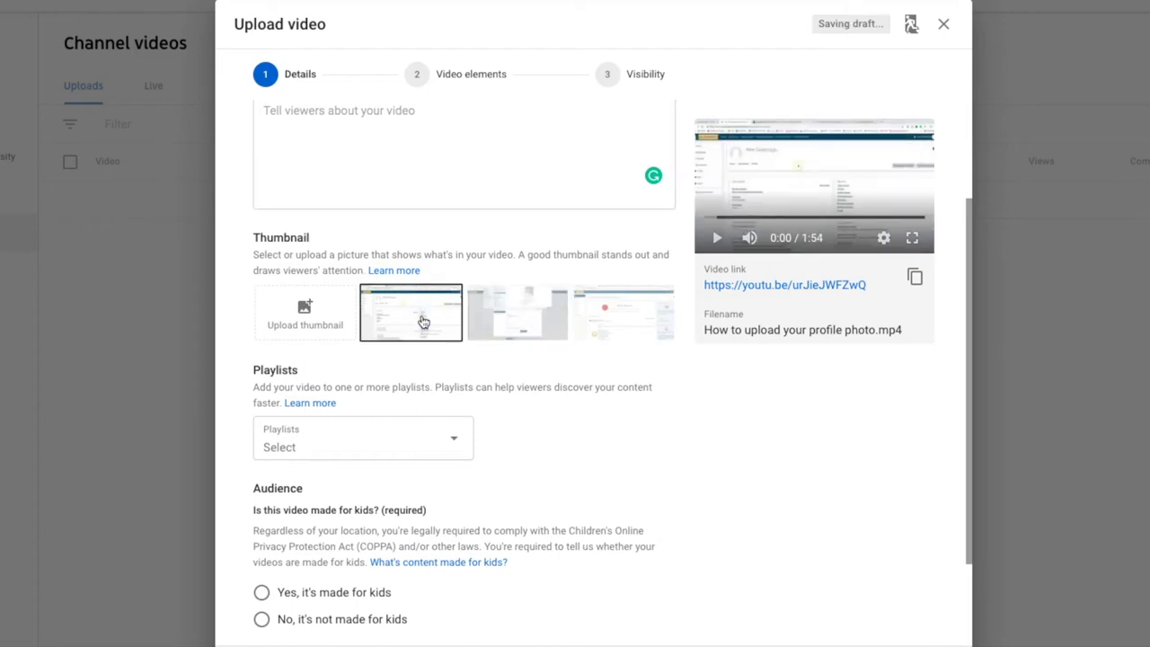
# Mark the video 'No, it's not made for kids' and advance past Video elements to Visibility
pyautogui.scroll(-1, 501, 384)
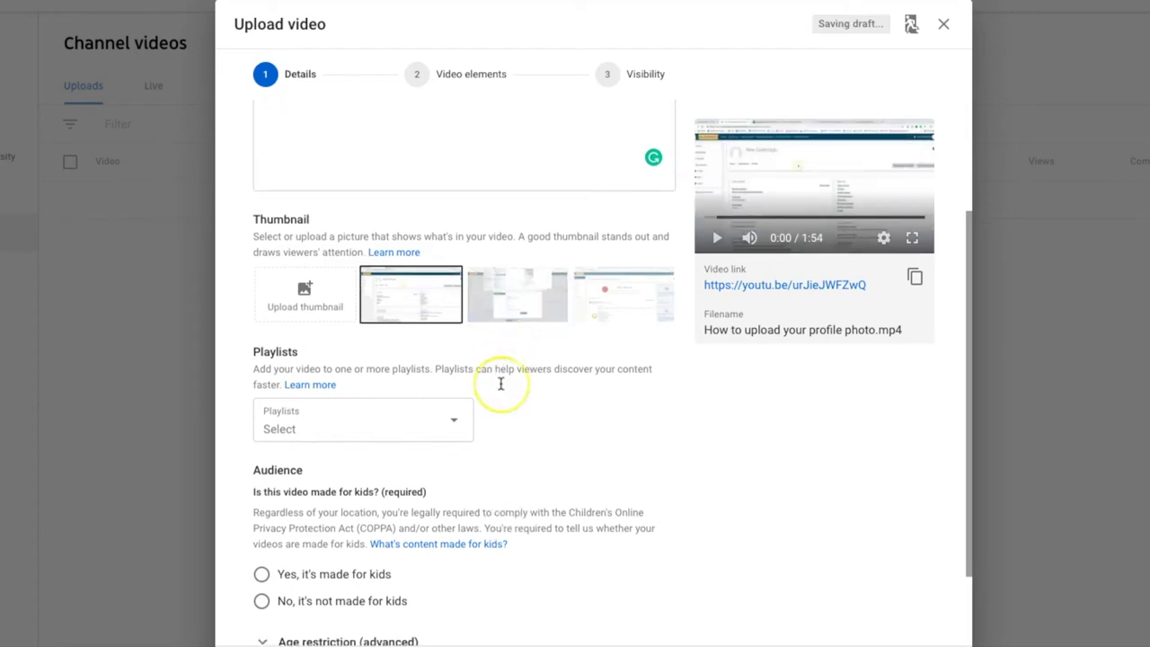
pyautogui.scroll(-2, 501, 384)
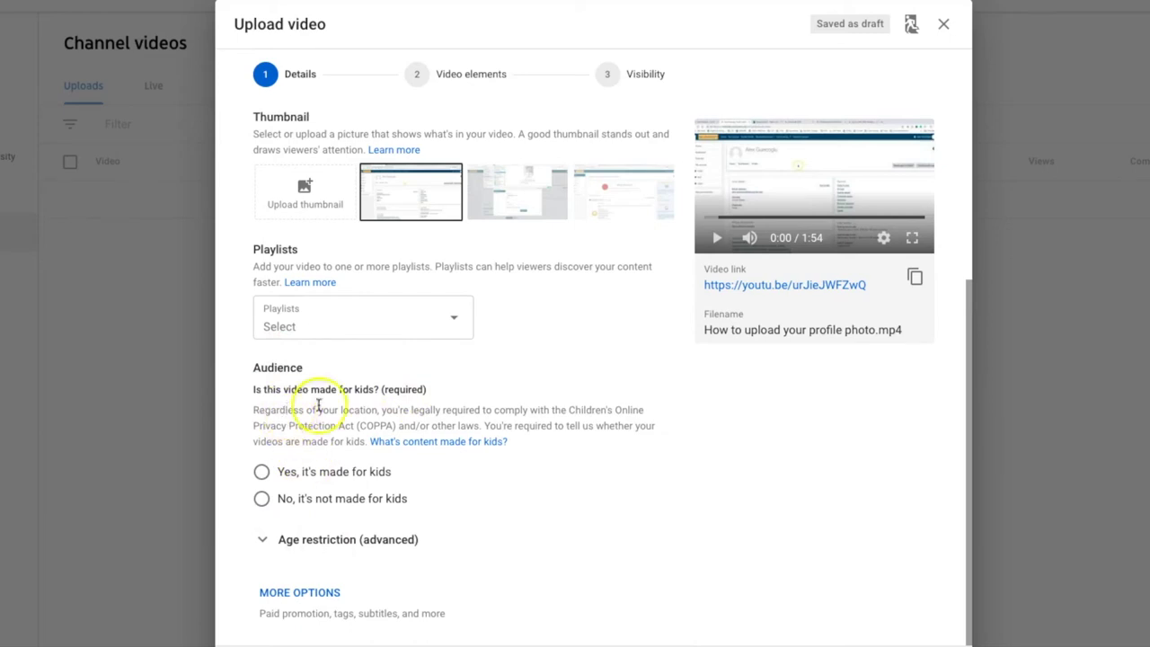
pyautogui.click(262, 500)
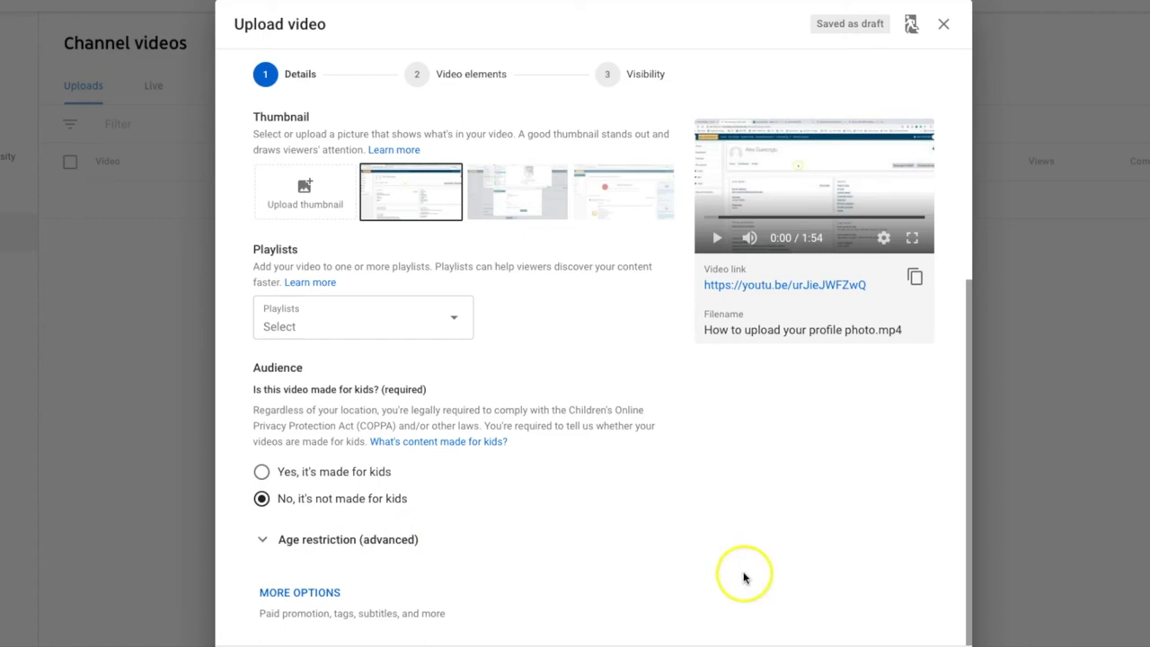
pyautogui.click(908, 640)
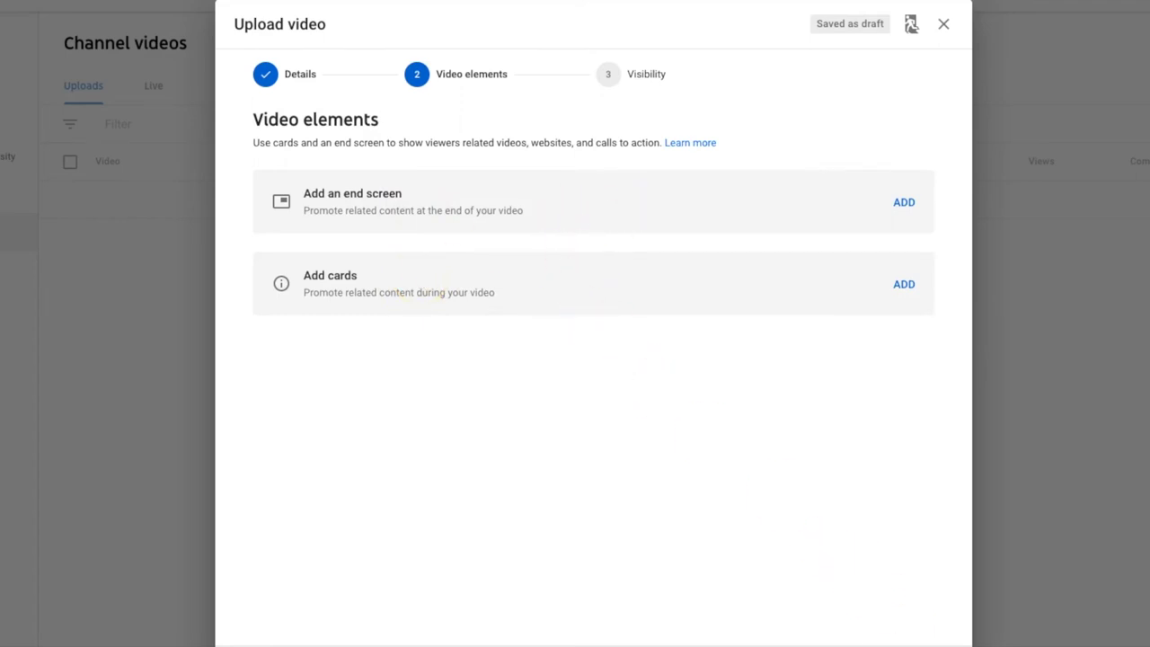
pyautogui.click(899, 643)
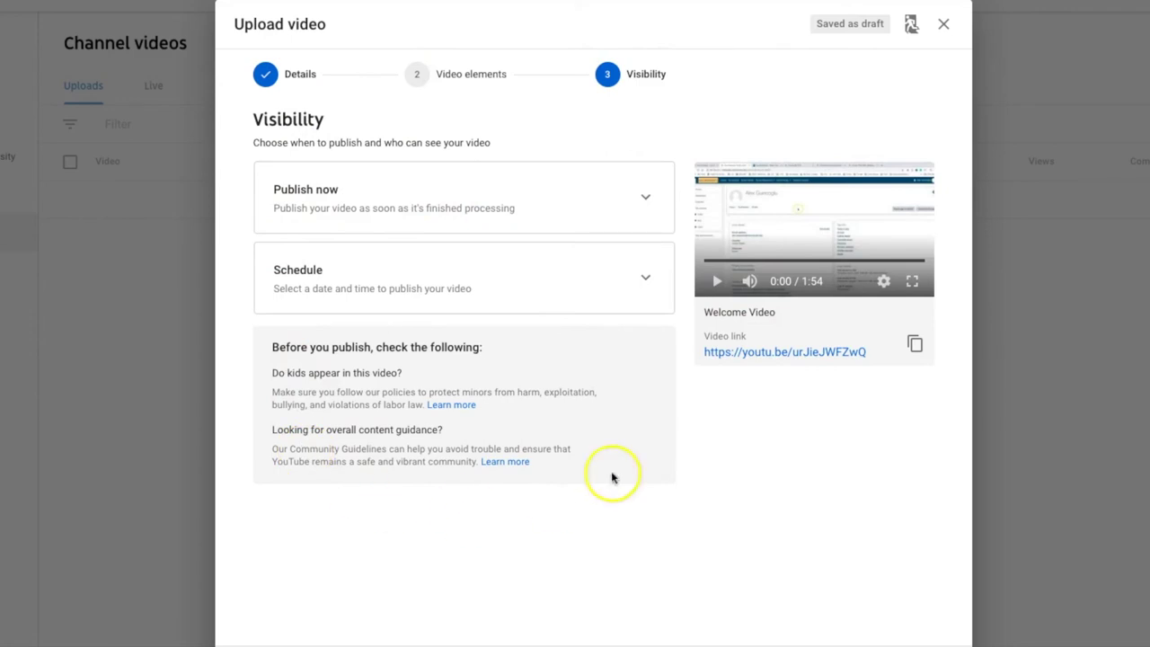
# Set Welcome Video's Publish now visibility to Unlisted
pyautogui.click(644, 205)
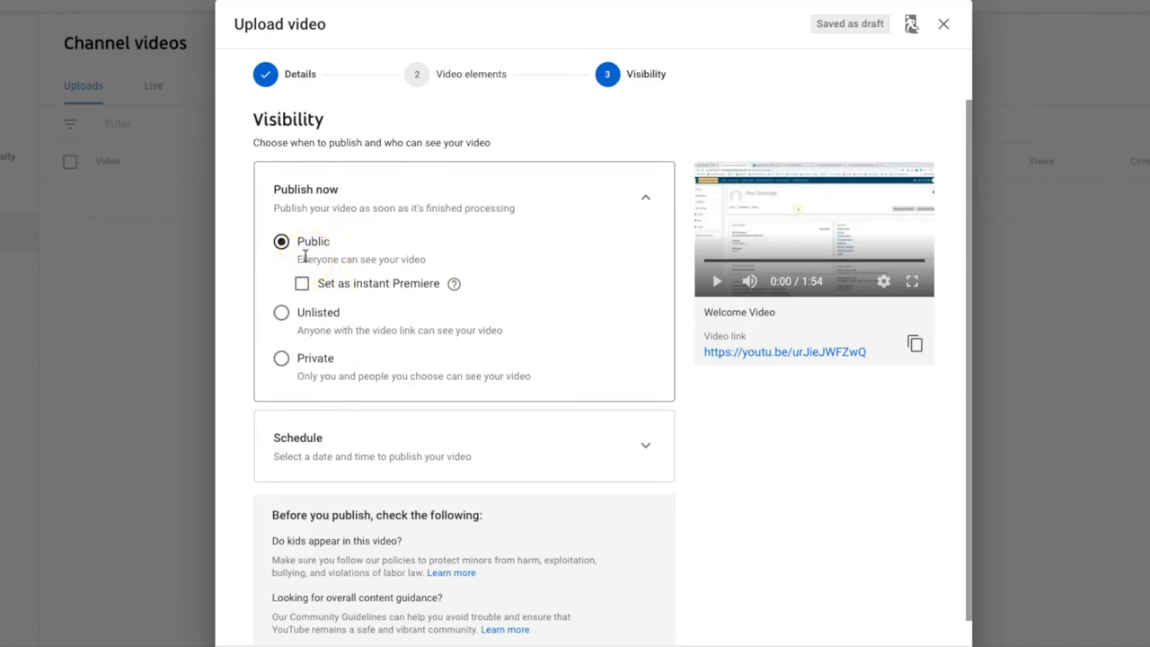
pyautogui.click(284, 315)
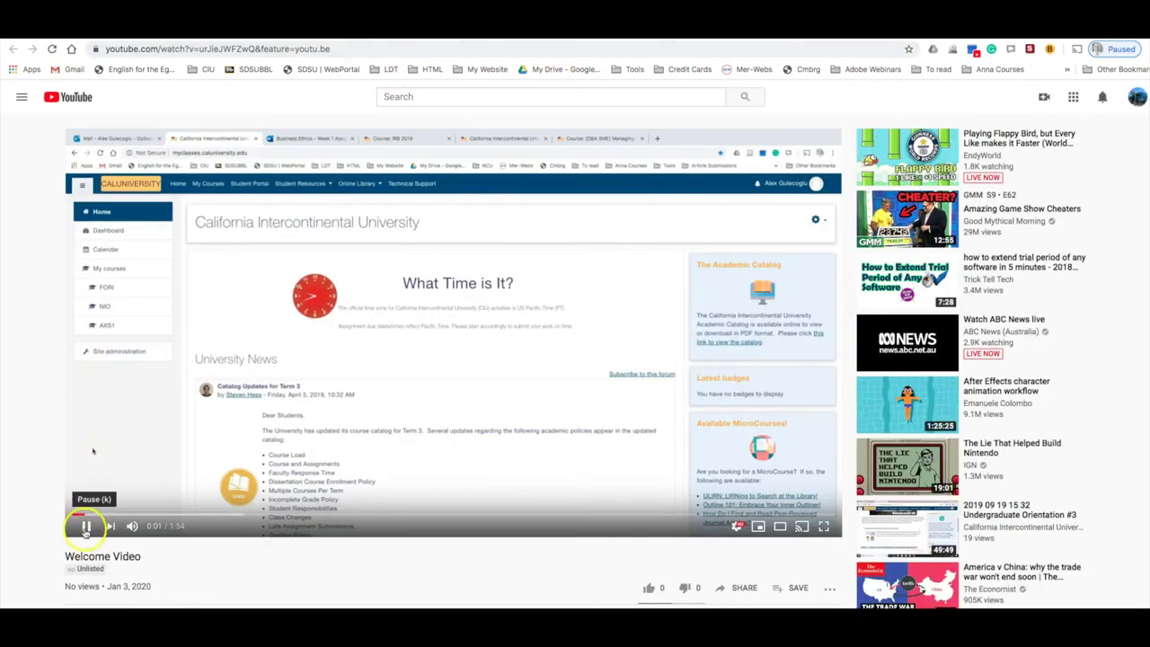
# Pause Welcome Video playback on its watch page about two seconds in
pyautogui.click(87, 526)
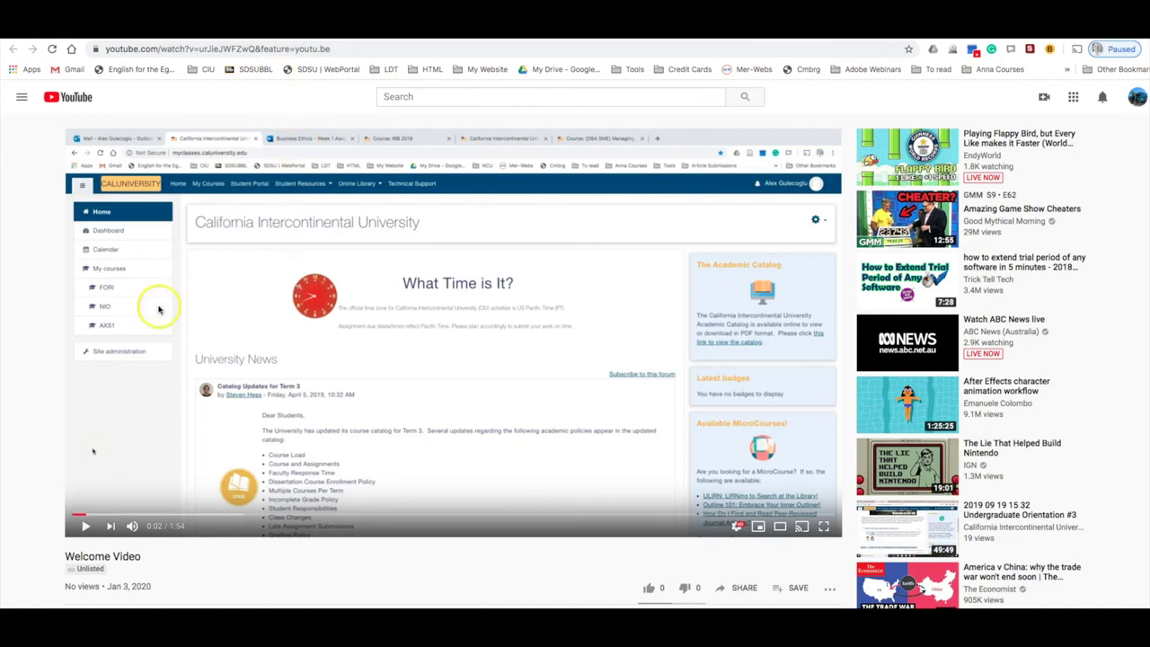